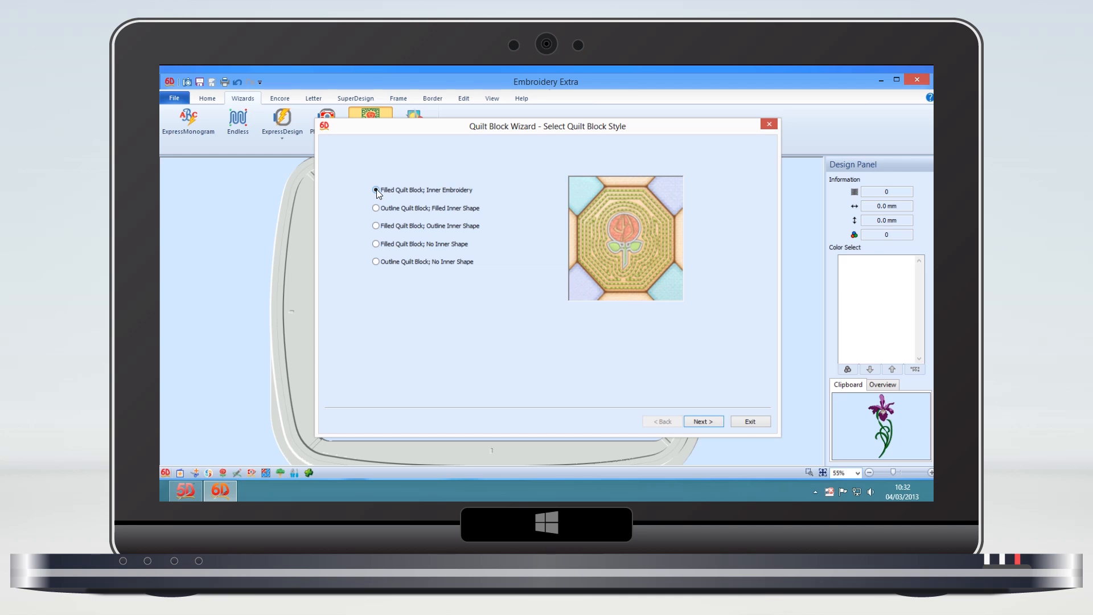
Step: Use the Filled Quilt Block; Inner Embroidery style and choose the octagon, shape 7, for the block
{"action": "left_click", "coordinate": [703, 422]}
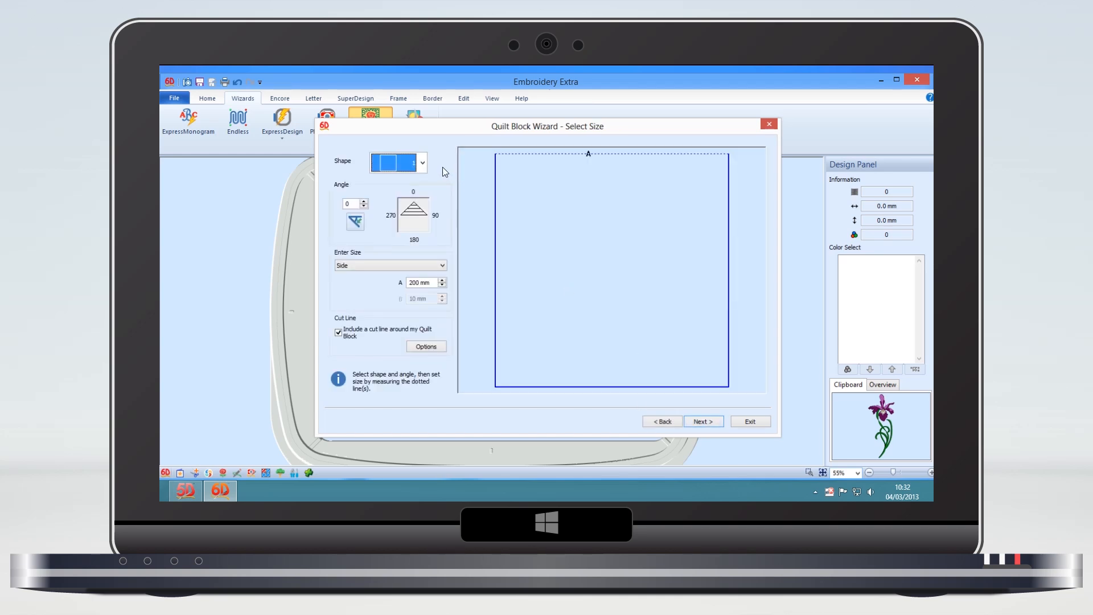
{"action": "left_click", "coordinate": [422, 163]}
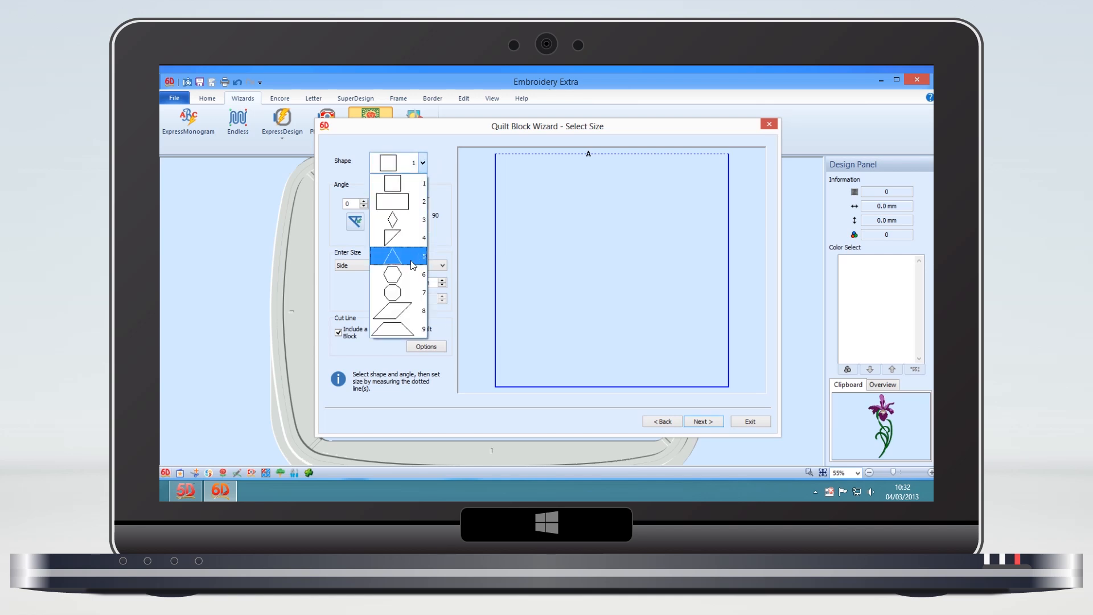
{"action": "left_click", "coordinate": [406, 293]}
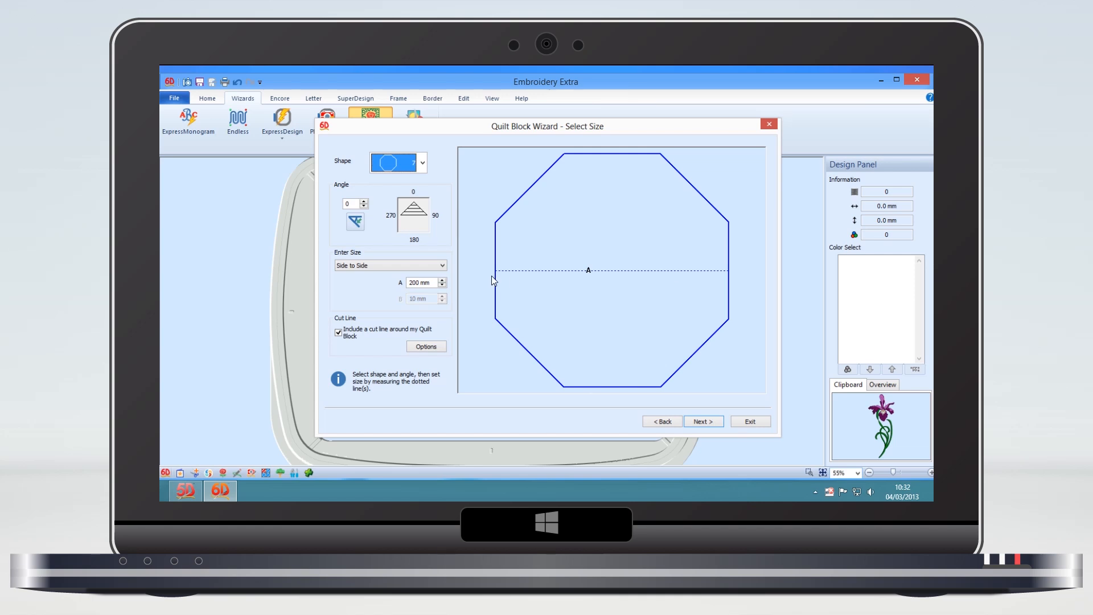
Step: Try sizing the octagon by Side, and return the measurement method to Side to Side
{"action": "left_click", "coordinate": [442, 264]}
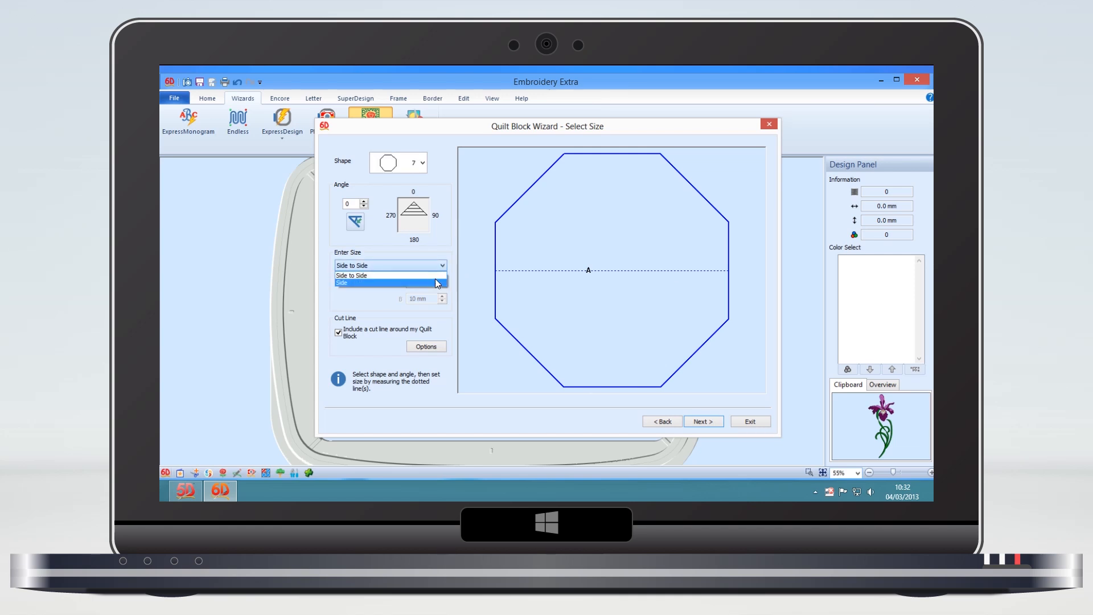
{"action": "left_click", "coordinate": [435, 282]}
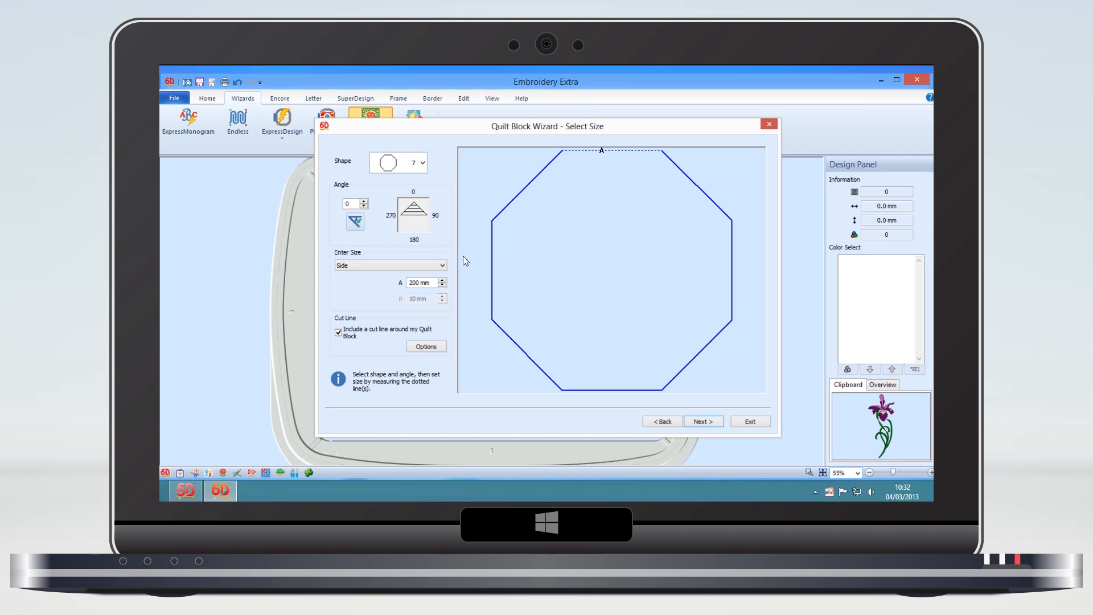
{"action": "left_click", "coordinate": [443, 263]}
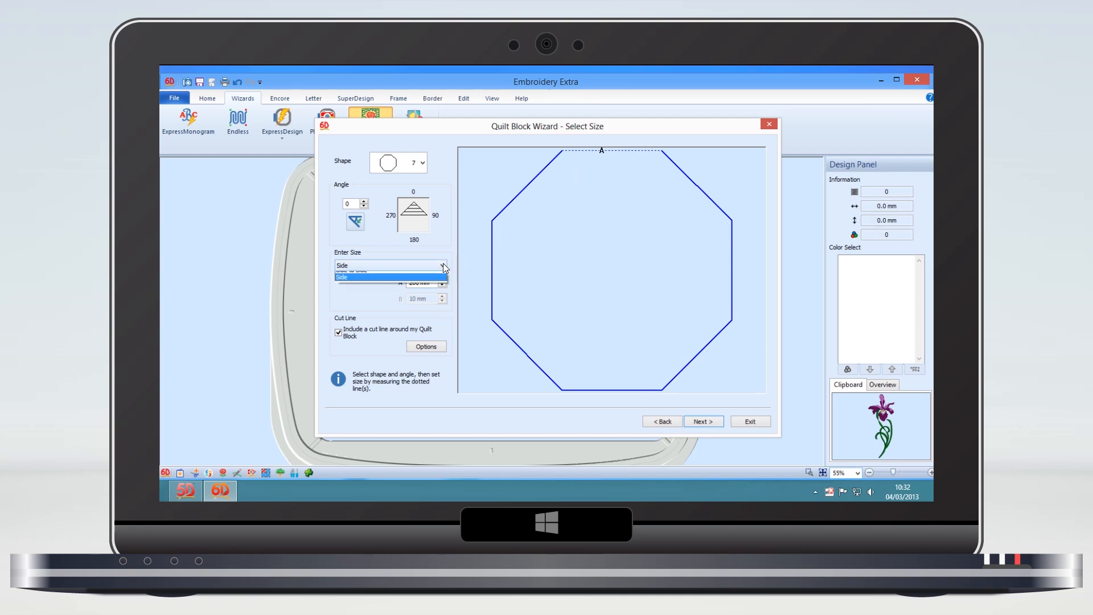
{"action": "left_click", "coordinate": [435, 279]}
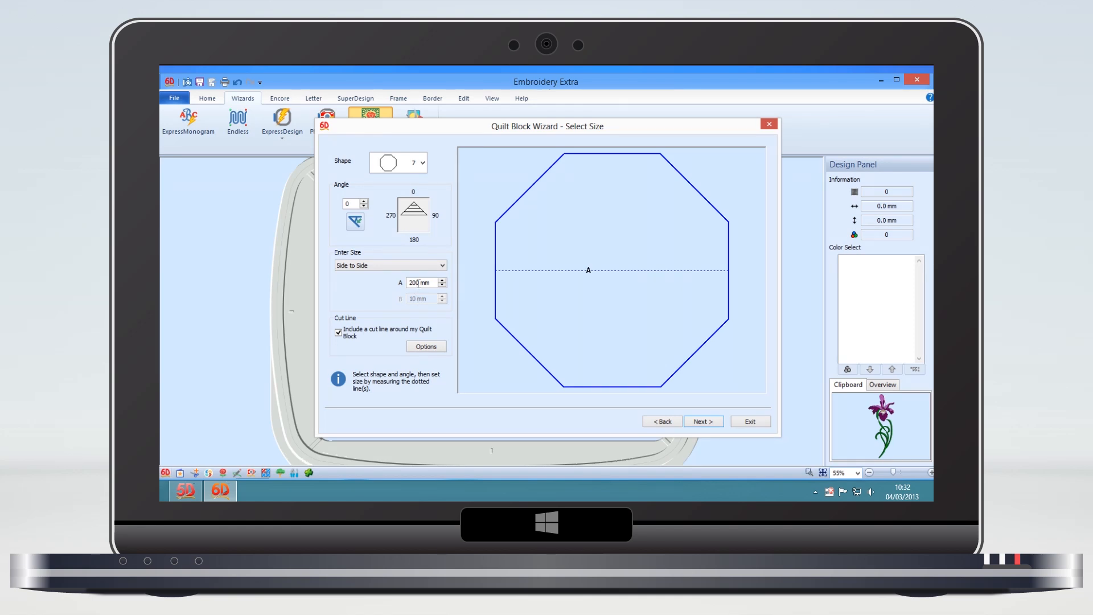
Step: Set the octagon's side-to-side size A to 6 1/2" and proceed to loading the embroidery
{"action": "left_click_drag", "start_coordinate": [418, 283], "coordinate": [402, 286]}
{"action": "type", "text": "6 1/2"}
{"action": "key", "text": "Delete"}
{"action": "key", "text": "Delete"}
{"action": "type", "text": "\""}
{"action": "left_click", "coordinate": [701, 422]}
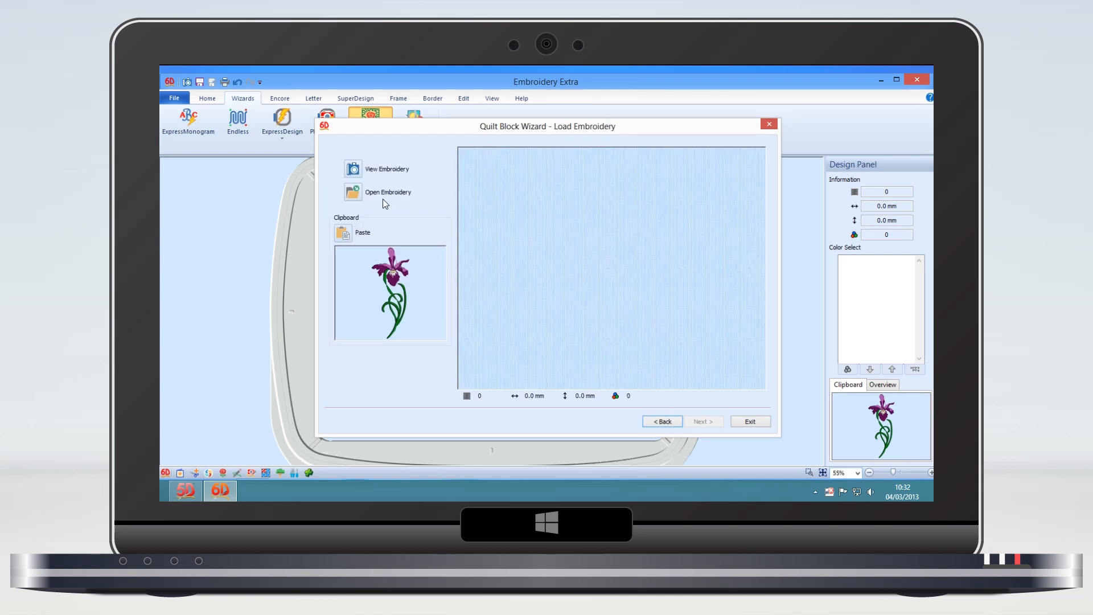
Step: Load the kingfisher embroidery from the Wildlife Stitch samples folder and proceed to adjusting it
{"action": "left_click", "coordinate": [353, 170]}
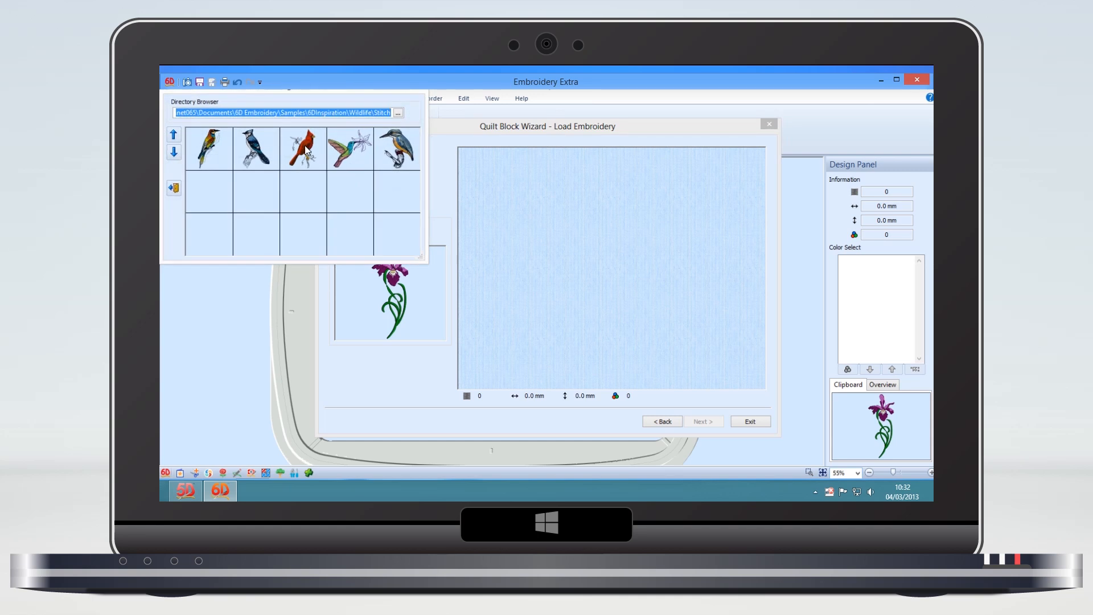
{"action": "left_click", "coordinate": [305, 149]}
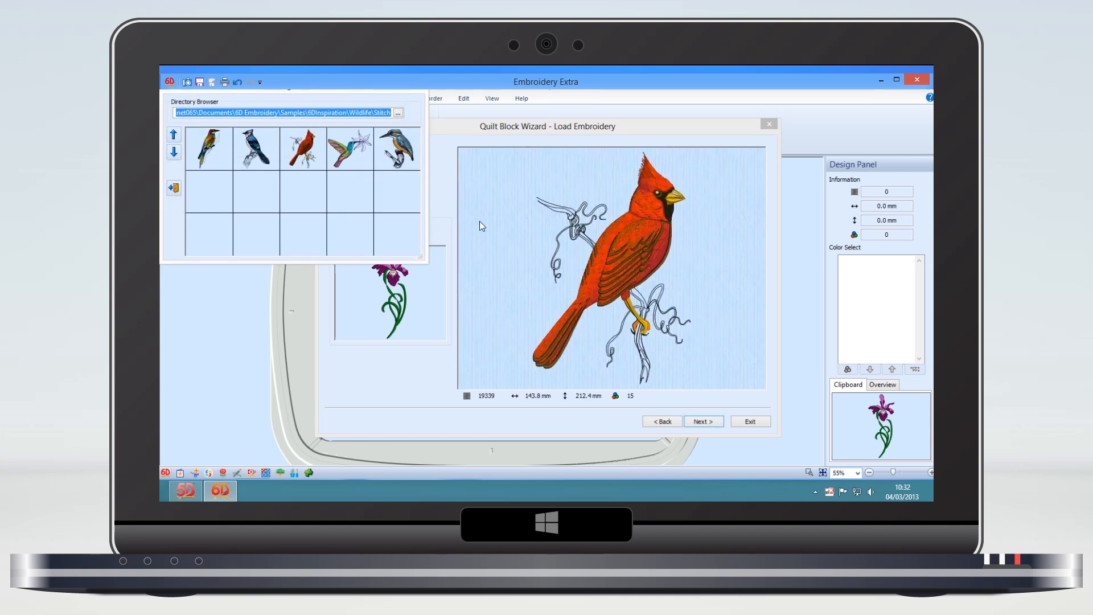
{"action": "left_click", "coordinate": [396, 149]}
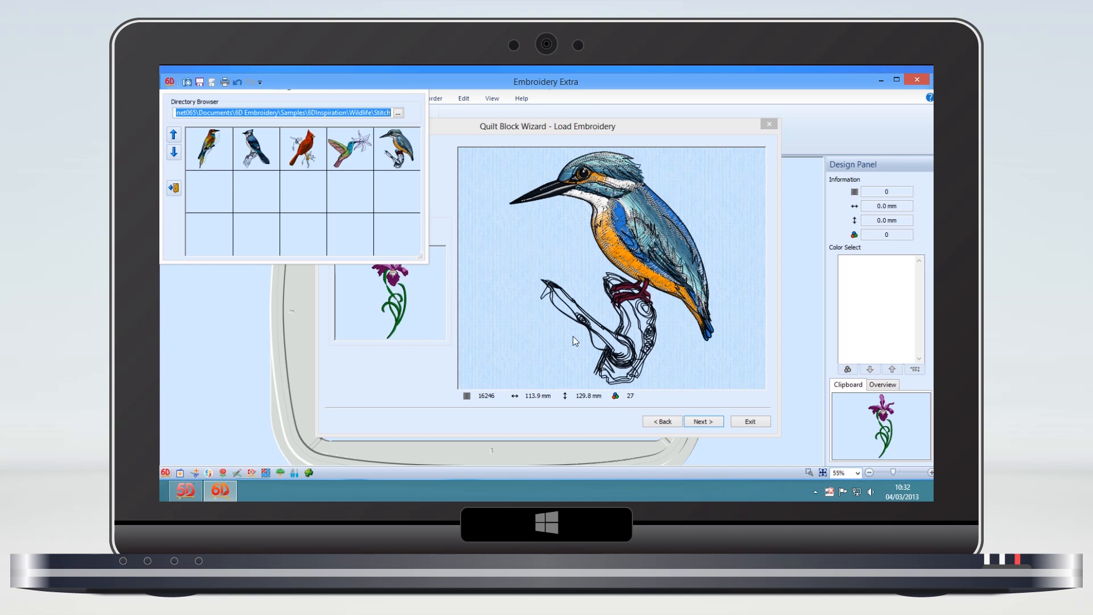
{"action": "left_click", "coordinate": [703, 421]}
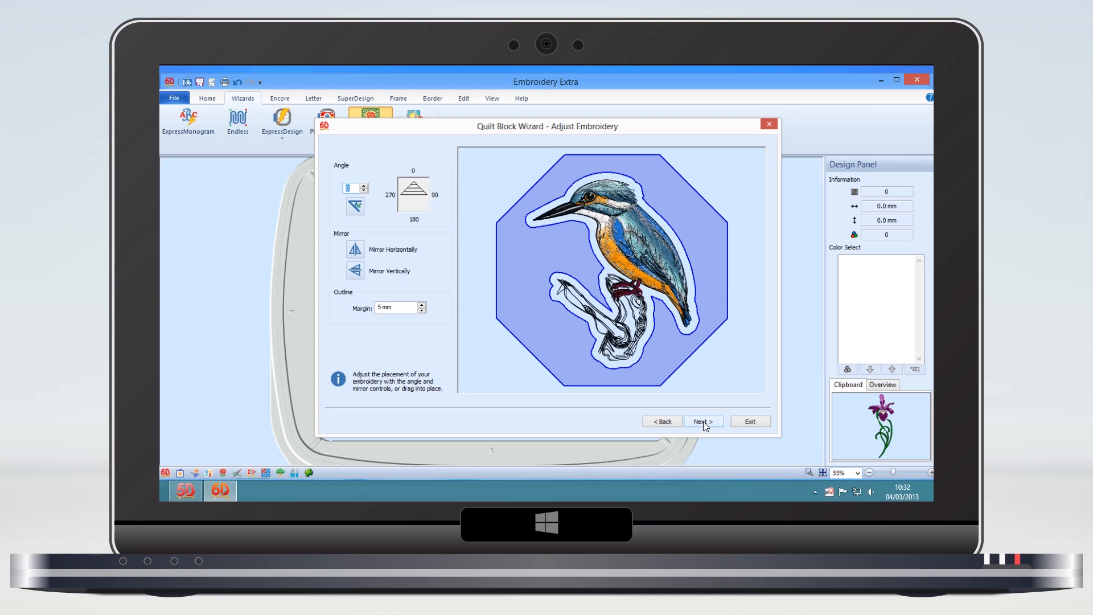
Step: Set the outline margin around the kingfisher to 3 mm and proceed to the fill patterns
{"action": "double_click", "coordinate": [381, 306]}
{"action": "type", "text": "3"}
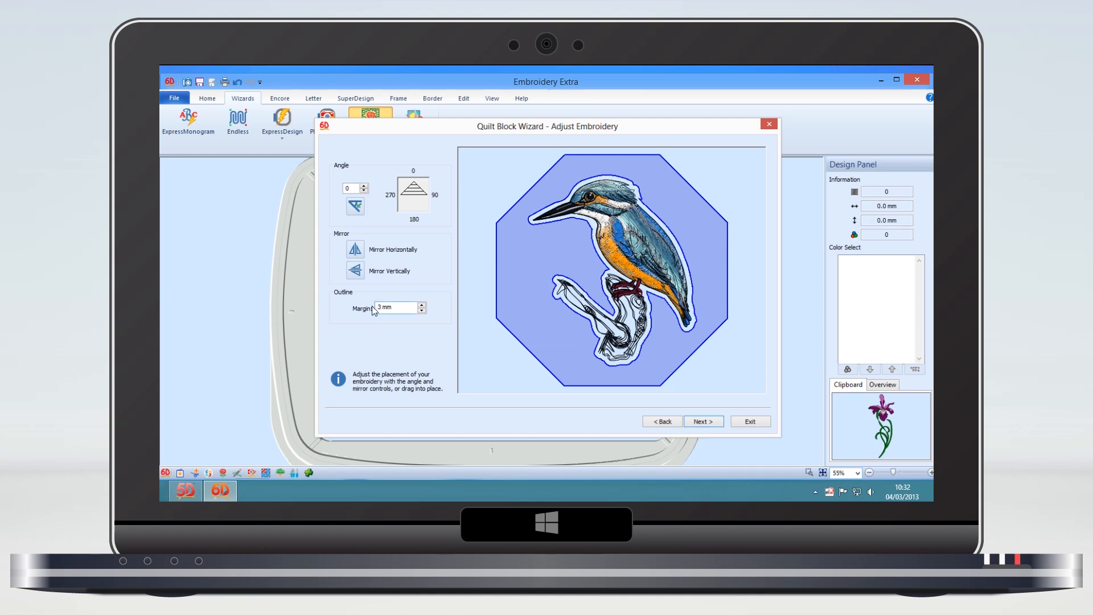
{"action": "left_click", "coordinate": [703, 421]}
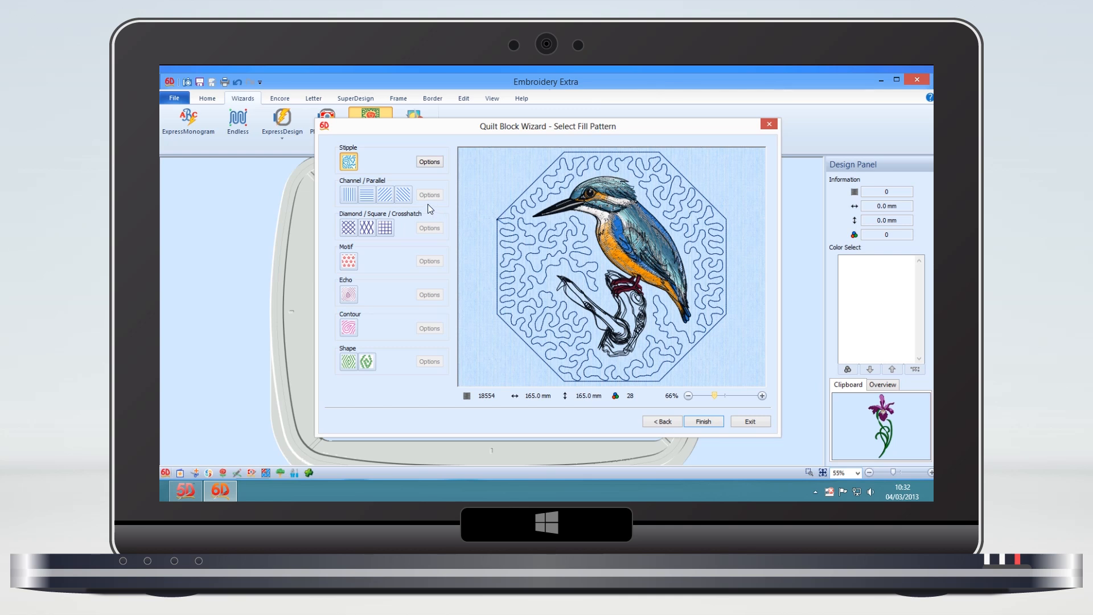
Step: Try a diagonal parallel-line fill and a diamond crosshatch fill around the kingfisher
{"action": "left_click", "coordinate": [403, 196]}
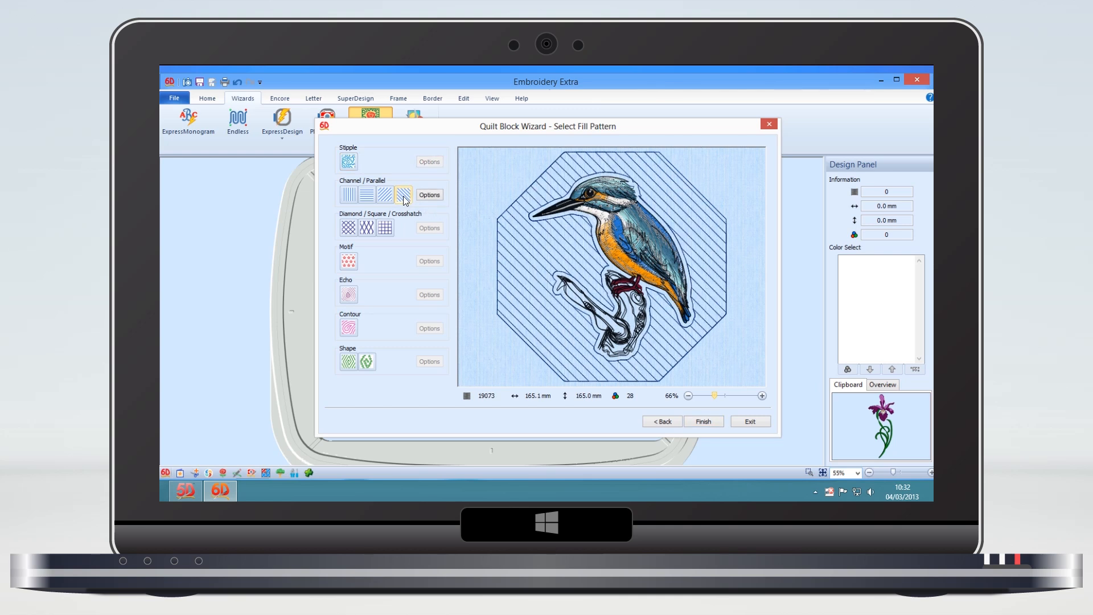
{"action": "left_click", "coordinate": [761, 395]}
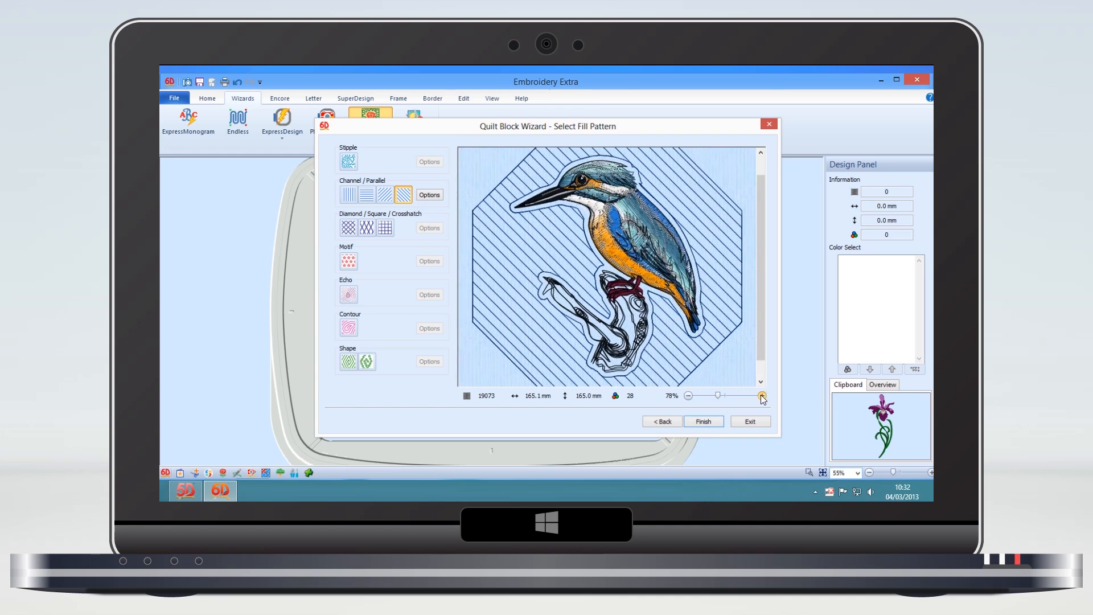
{"action": "left_click", "coordinate": [761, 396]}
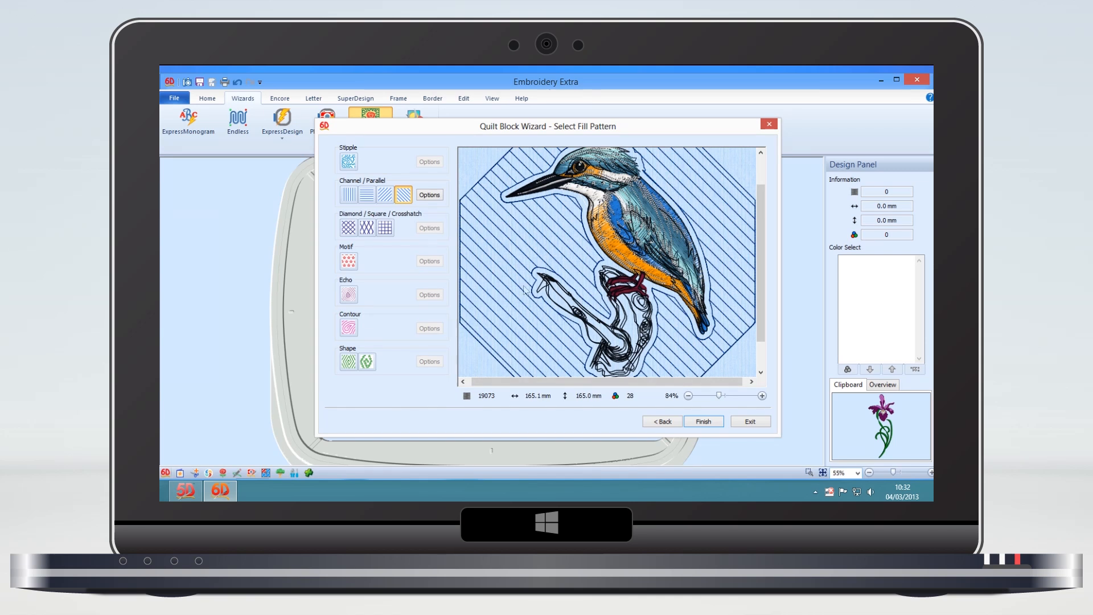
{"action": "left_click", "coordinate": [349, 228]}
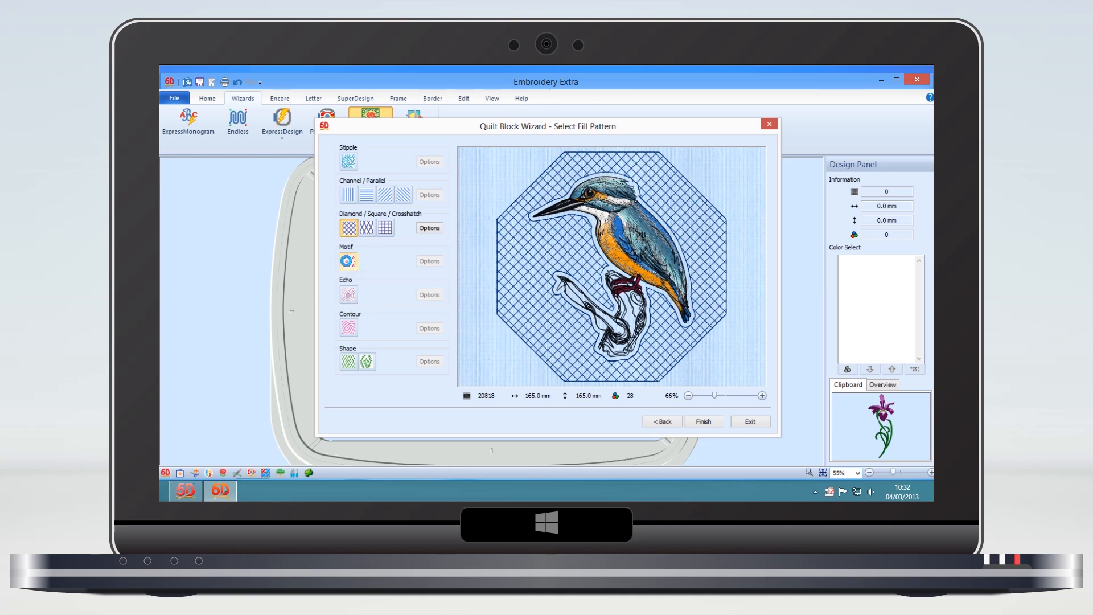
Step: Try a motif fill of star pattern 5 with a 15 mm motif height and a spacing value of 50
{"action": "left_click", "coordinate": [349, 261]}
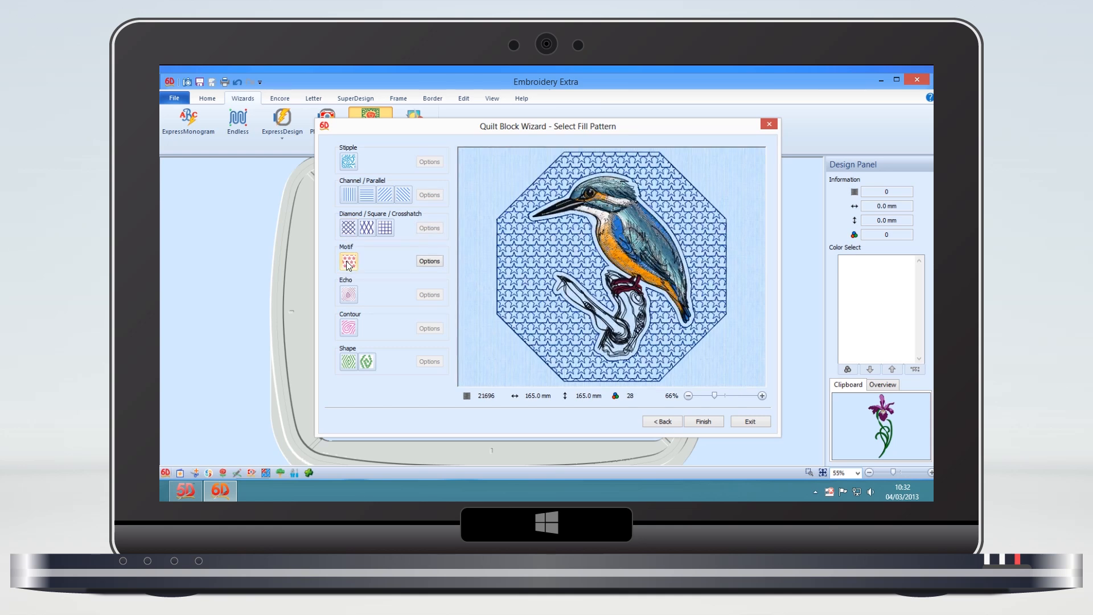
{"action": "left_click", "coordinate": [429, 261]}
{"action": "double_click", "coordinate": [481, 281]}
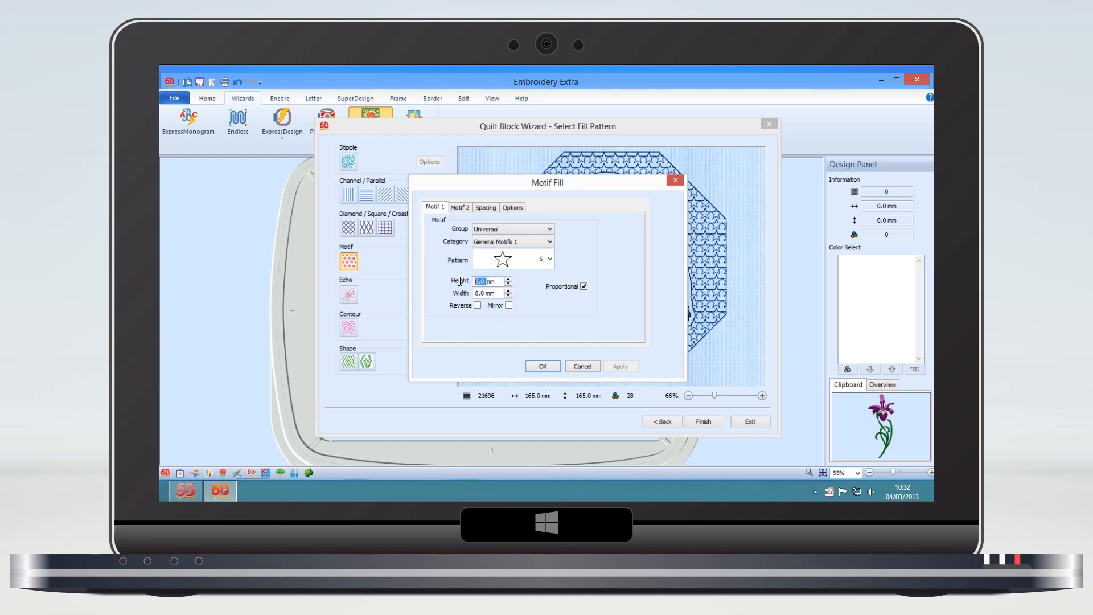
{"action": "type", "text": "15"}
{"action": "left_click", "coordinate": [486, 208]}
{"action": "double_click", "coordinate": [495, 252]}
{"action": "type", "text": "50"}
{"action": "left_click", "coordinate": [544, 366]}
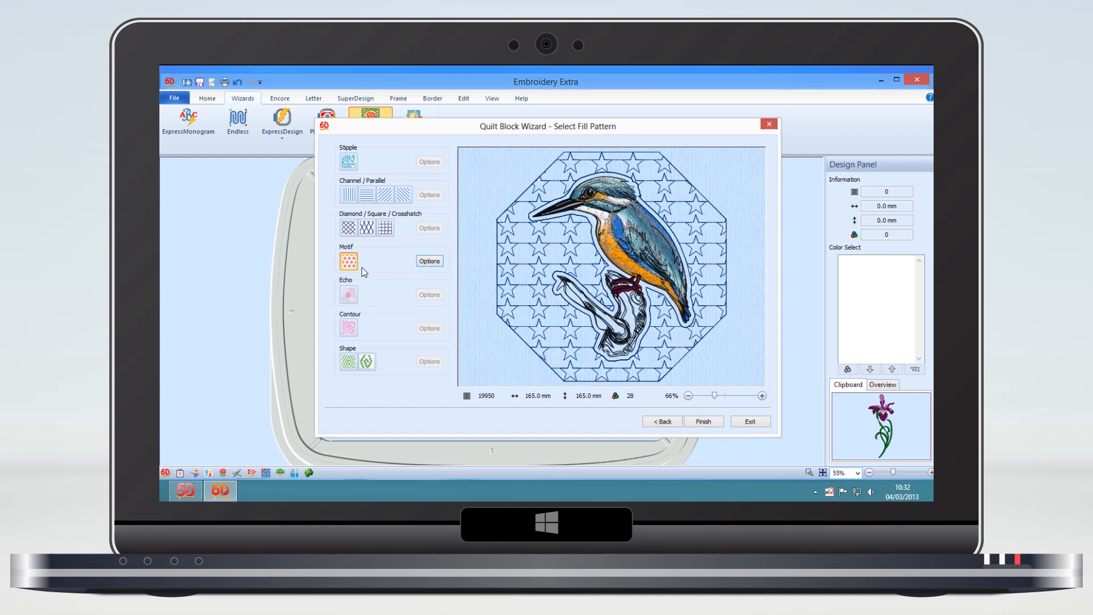
Step: Fill the area around the kingfisher with the Echo pattern using corner style 3
{"action": "left_click", "coordinate": [350, 295]}
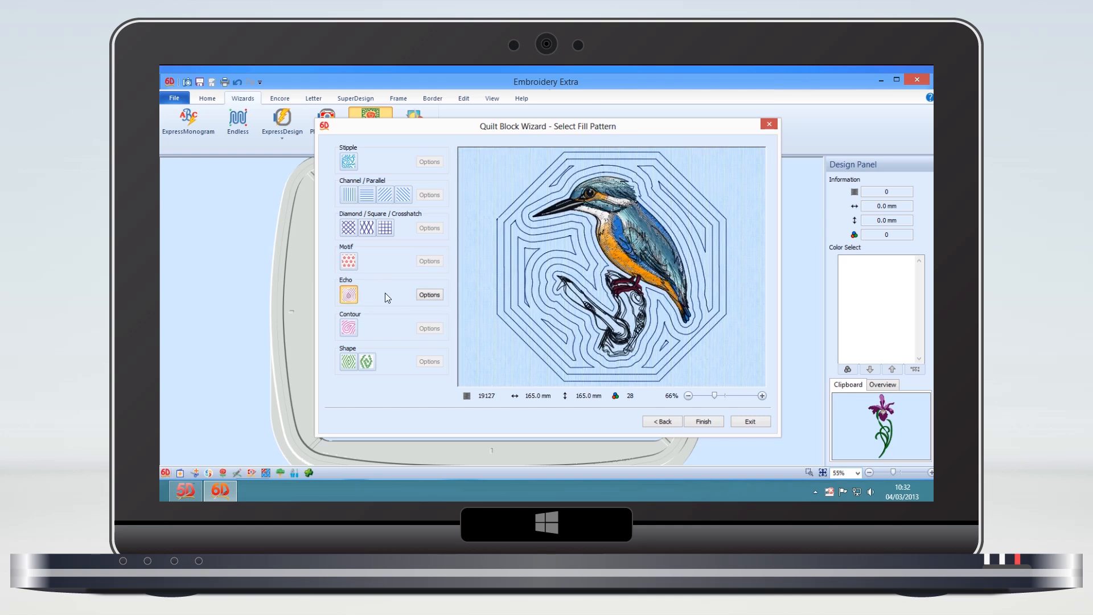
{"action": "left_click", "coordinate": [428, 295]}
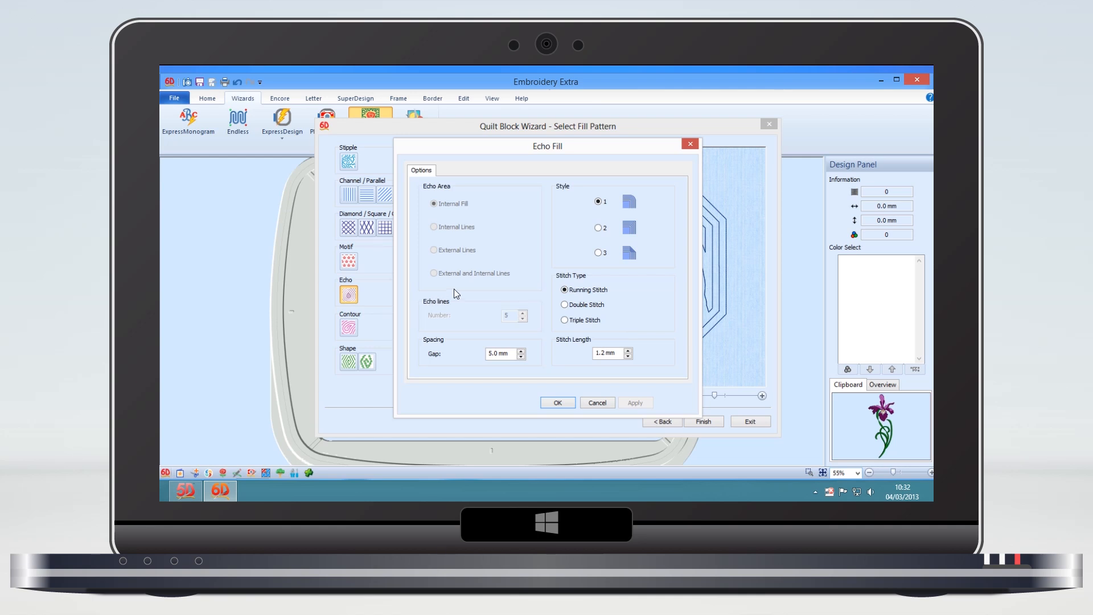
{"action": "left_click", "coordinate": [598, 254]}
{"action": "left_click", "coordinate": [566, 402]}
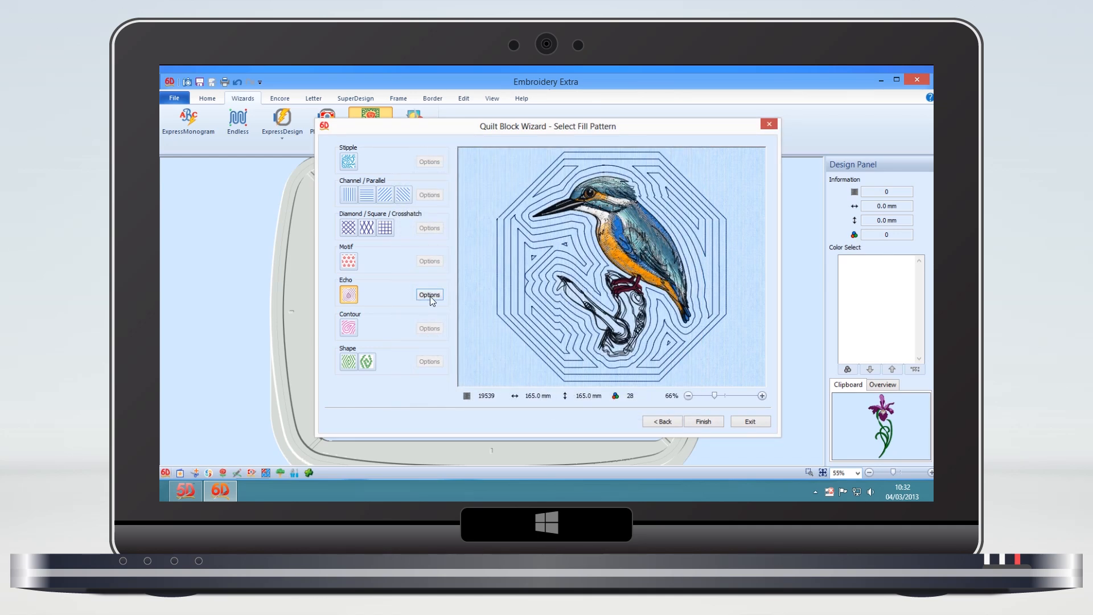
Step: Change the echo fill's corner style to 1 and finish the kingfisher quilt block
{"action": "left_click", "coordinate": [429, 295]}
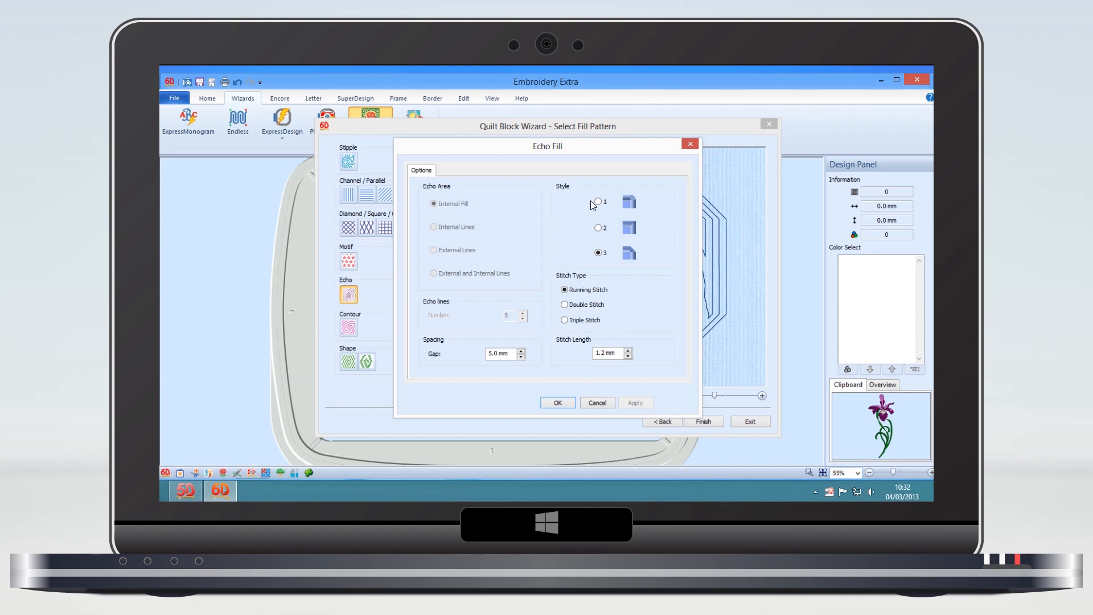
{"action": "left_click", "coordinate": [558, 402]}
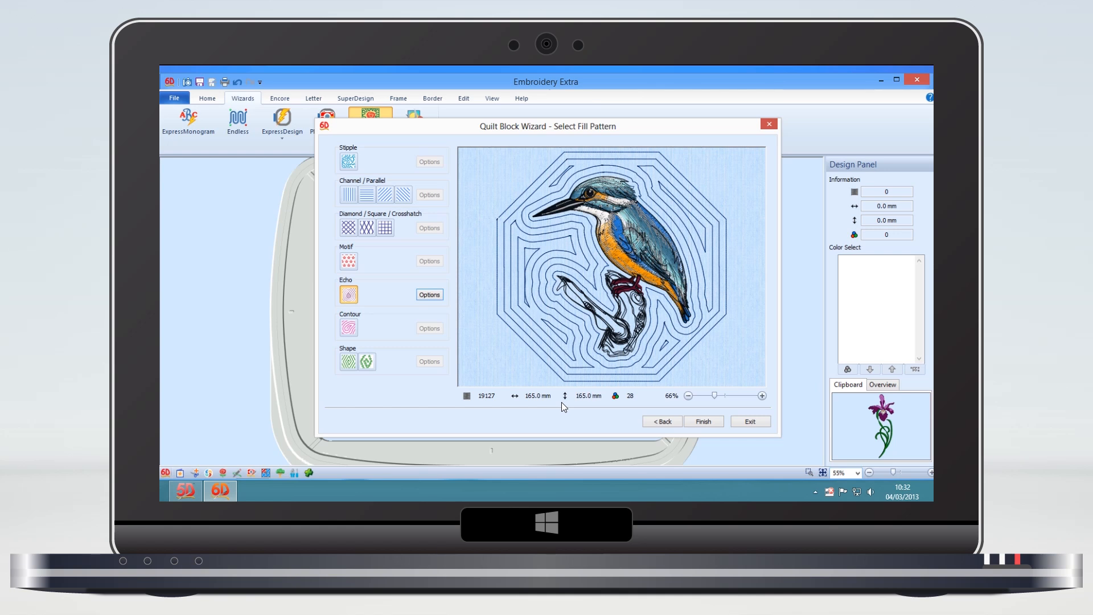
{"action": "left_click", "coordinate": [703, 422]}
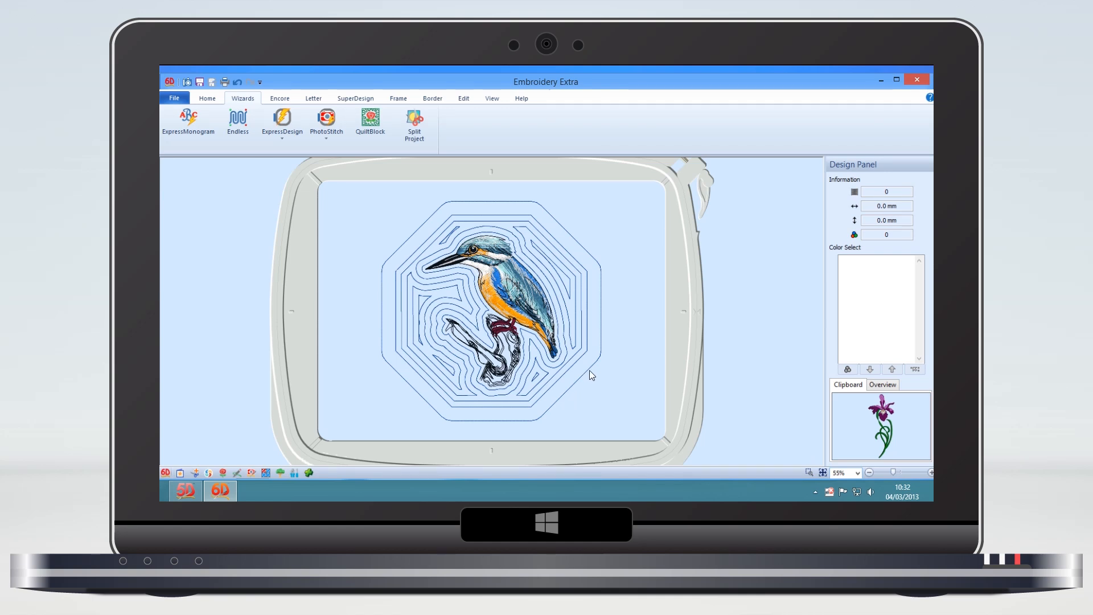
Step: Start a new Outline Quilt Block; Filled Inner Shape block as a square with 6 1/2" sides
{"action": "left_click", "coordinate": [373, 118]}
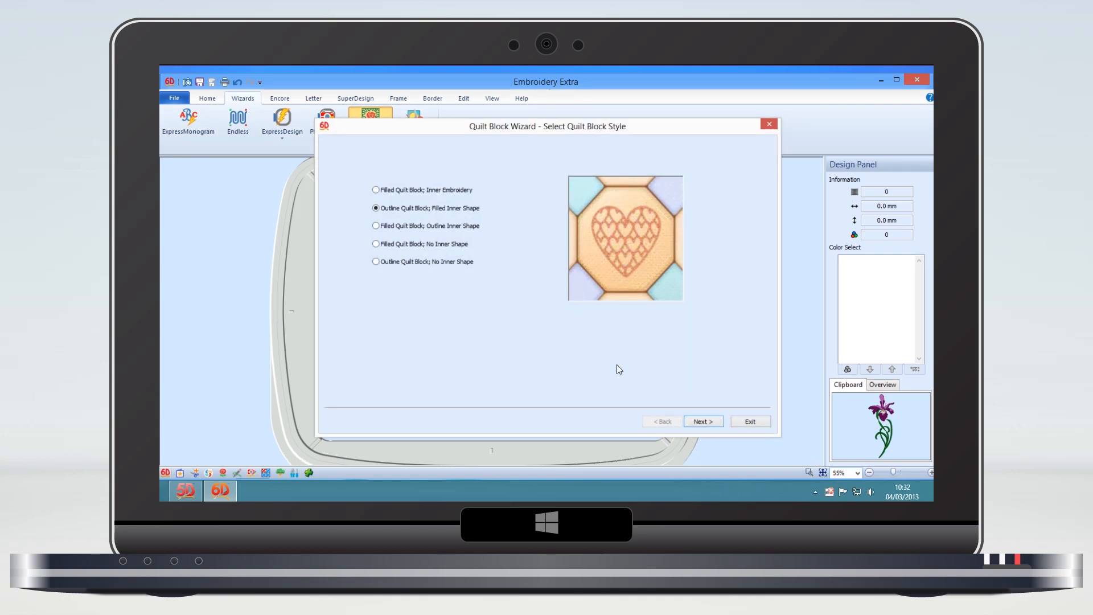
{"action": "left_click", "coordinate": [700, 421]}
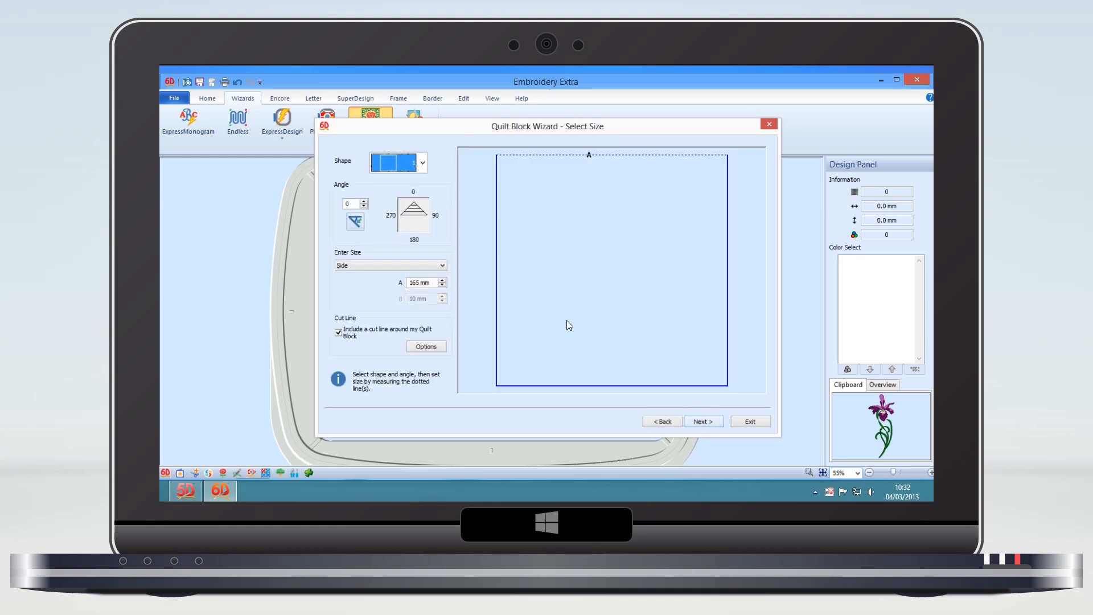
{"action": "left_click_drag", "start_coordinate": [420, 282], "coordinate": [396, 284]}
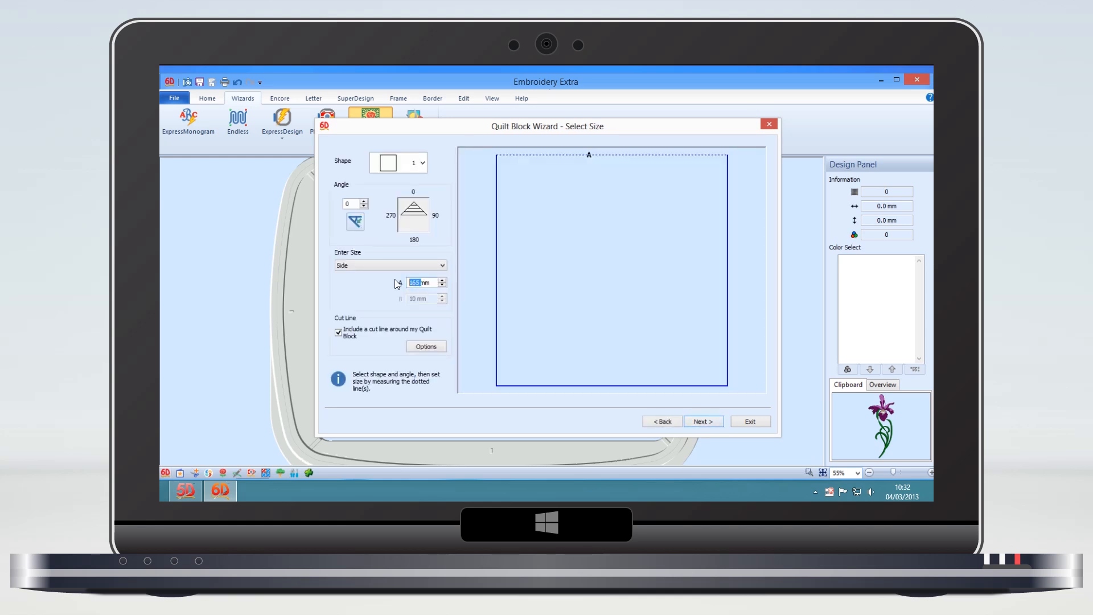
{"action": "type", "text": "6 1/2\""}
{"action": "left_click", "coordinate": [703, 420]}
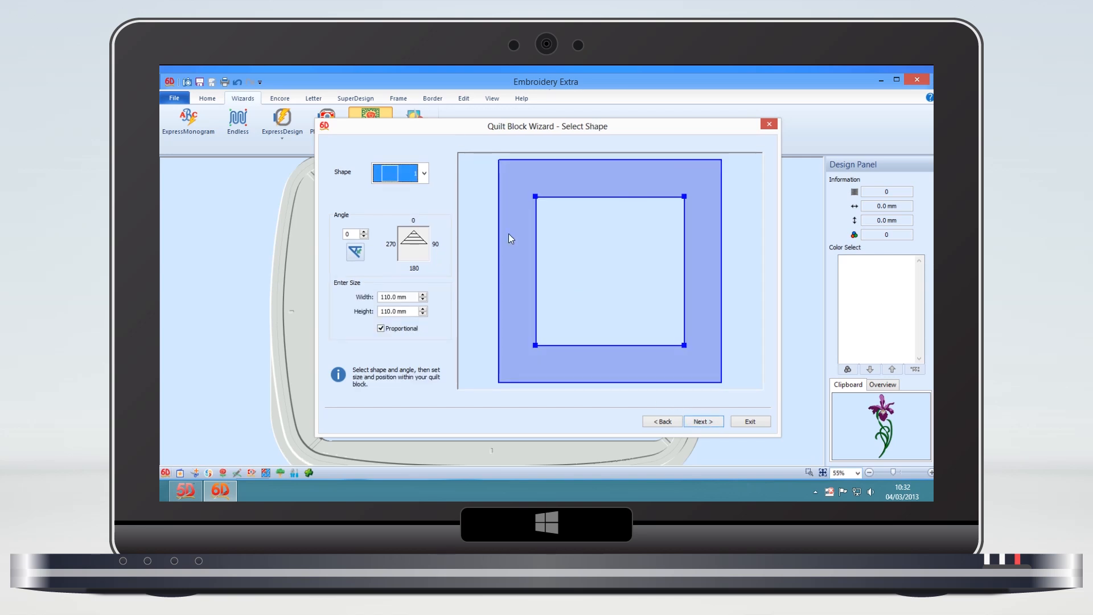
Step: Choose heart shape 31 as the inner shape, enlarge it slightly within the square, and proceed to the fill patterns
{"action": "left_click", "coordinate": [425, 175]}
{"action": "left_click_drag", "start_coordinate": [423, 220], "coordinate": [426, 263]}
{"action": "left_click", "coordinate": [397, 324]}
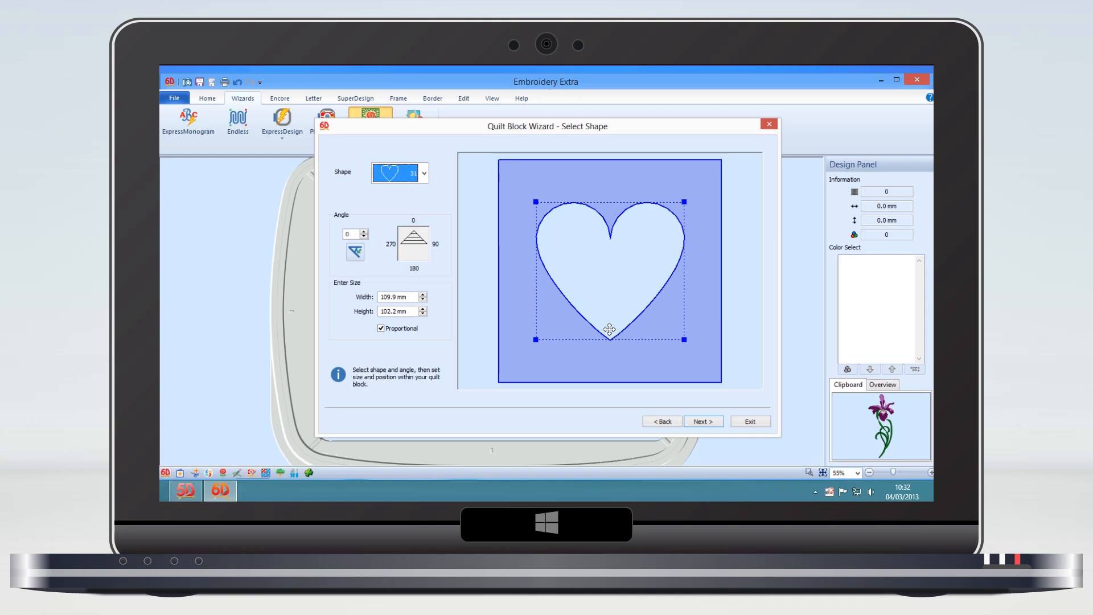
{"action": "mouse_move", "coordinate": [683, 340]}
{"action": "left_mouse_down"}
{"action": "mouse_move", "coordinate": [671, 333]}
{"action": "mouse_move", "coordinate": [684, 346]}
{"action": "left_mouse_up"}
{"action": "left_click", "coordinate": [700, 421]}
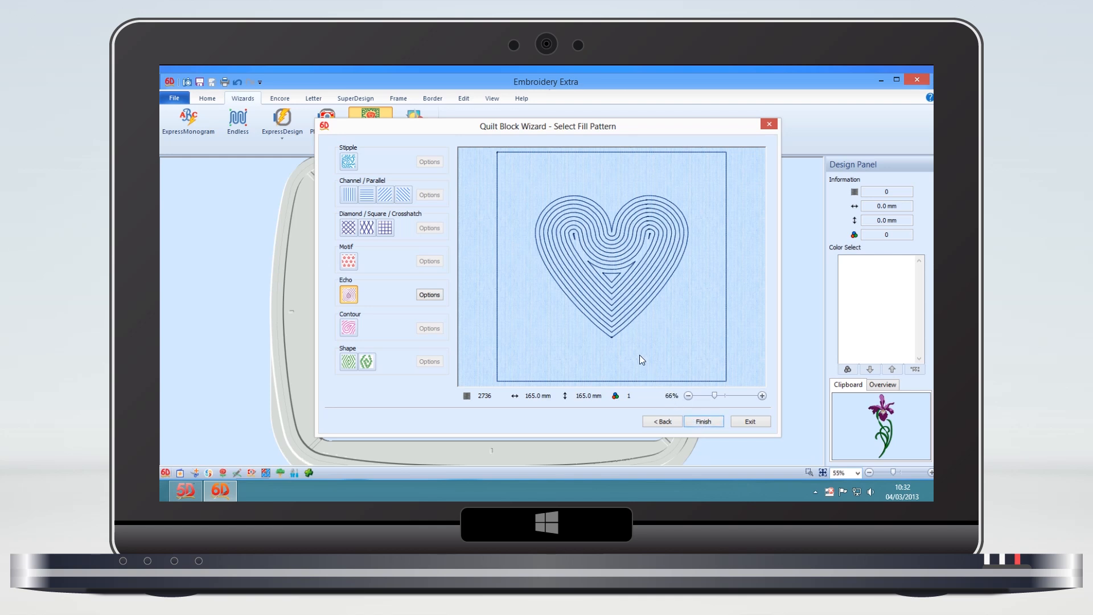
Step: Fill the inner heart shape with a Motif fill using heart pattern 6 from Universal, General Motifs 1
{"action": "left_click", "coordinate": [347, 262]}
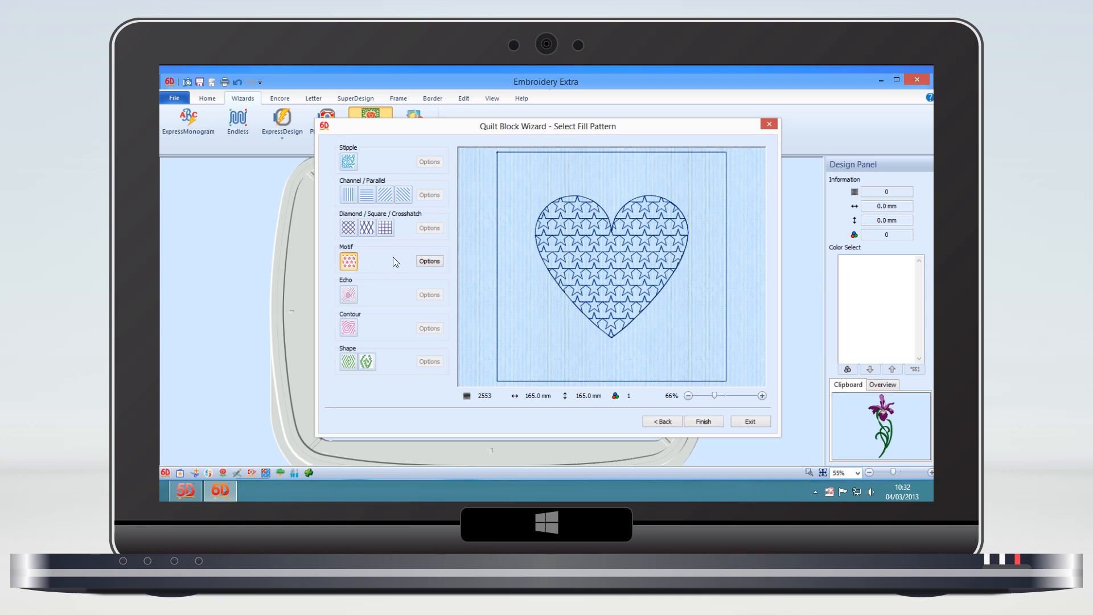
{"action": "left_click", "coordinate": [430, 261]}
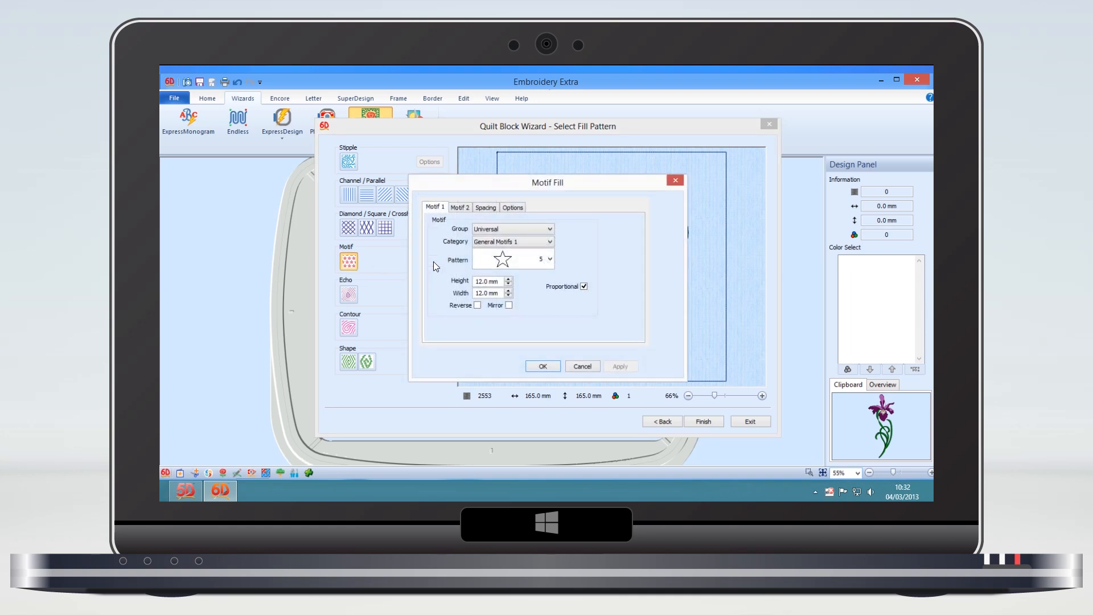
{"action": "left_click", "coordinate": [550, 260]}
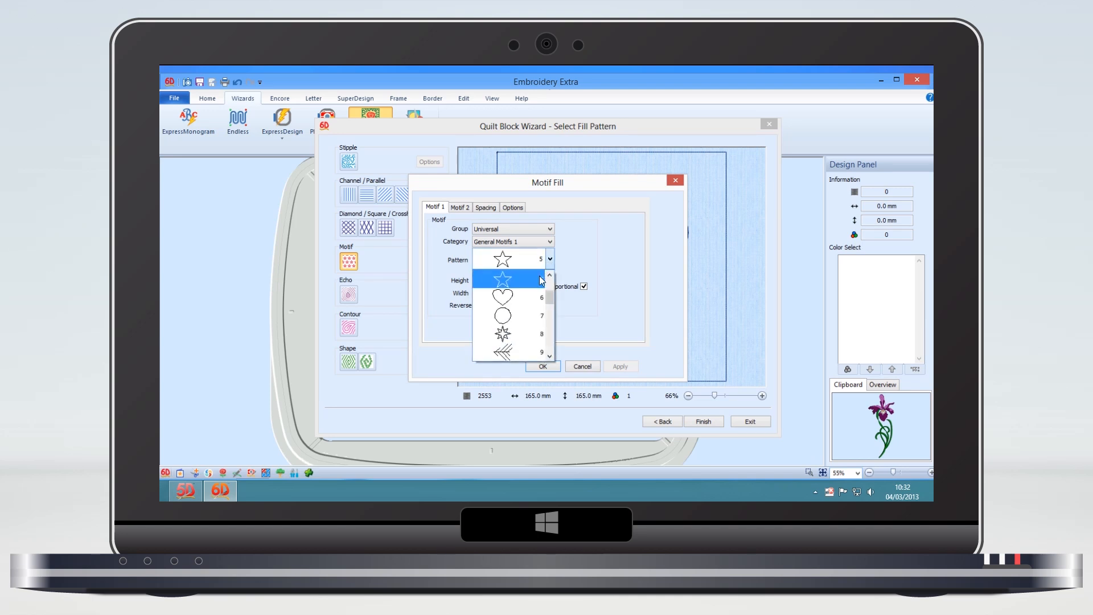
{"action": "left_click", "coordinate": [526, 296]}
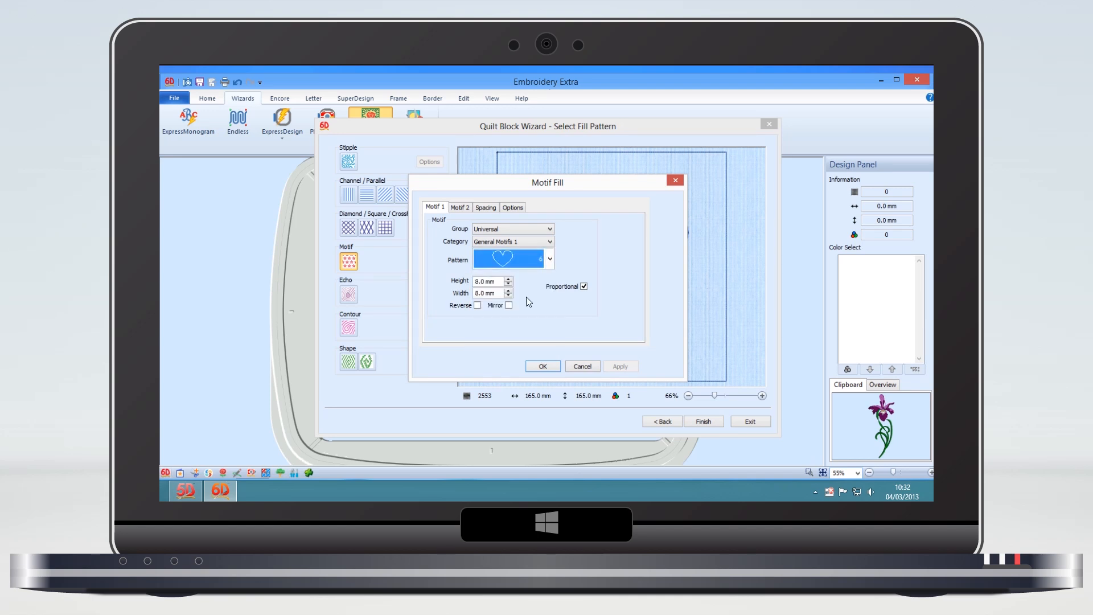
Step: Set the heart motif's height to 15 mm, finish the quilt block and deselect it in the hoop
{"action": "left_click", "coordinate": [485, 282]}
{"action": "double_click", "coordinate": [484, 282]}
{"action": "type", "text": "15"}
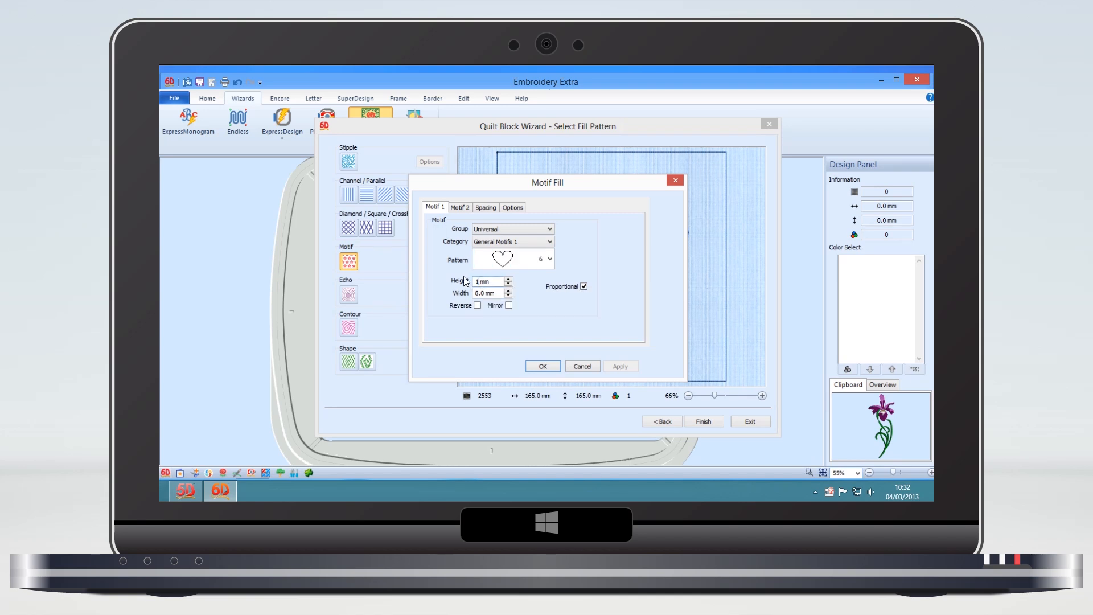
{"action": "left_click", "coordinate": [542, 368]}
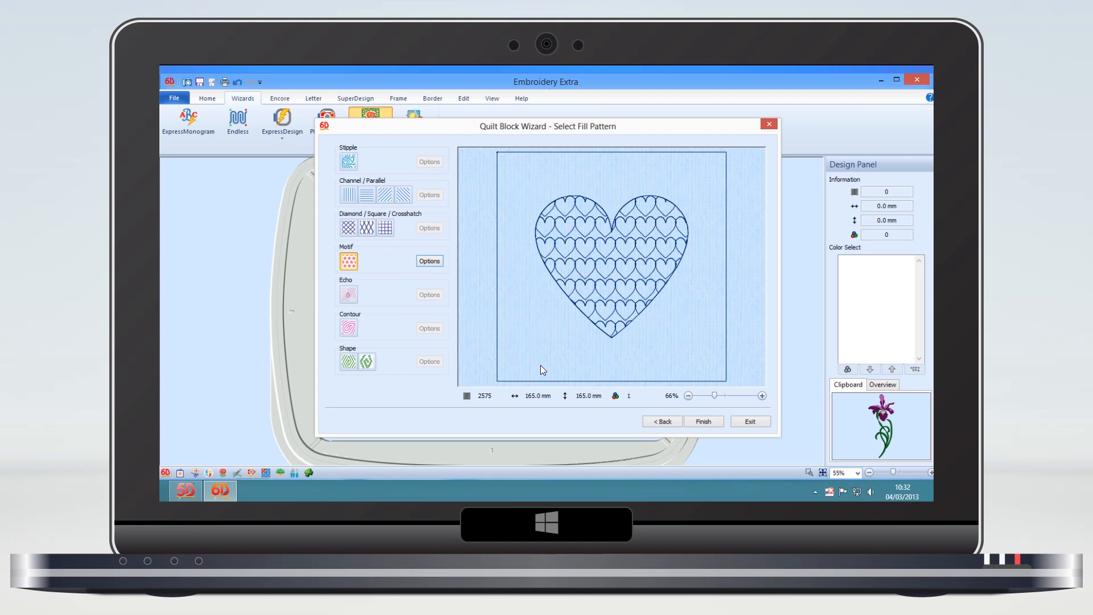
{"action": "left_click", "coordinate": [698, 423]}
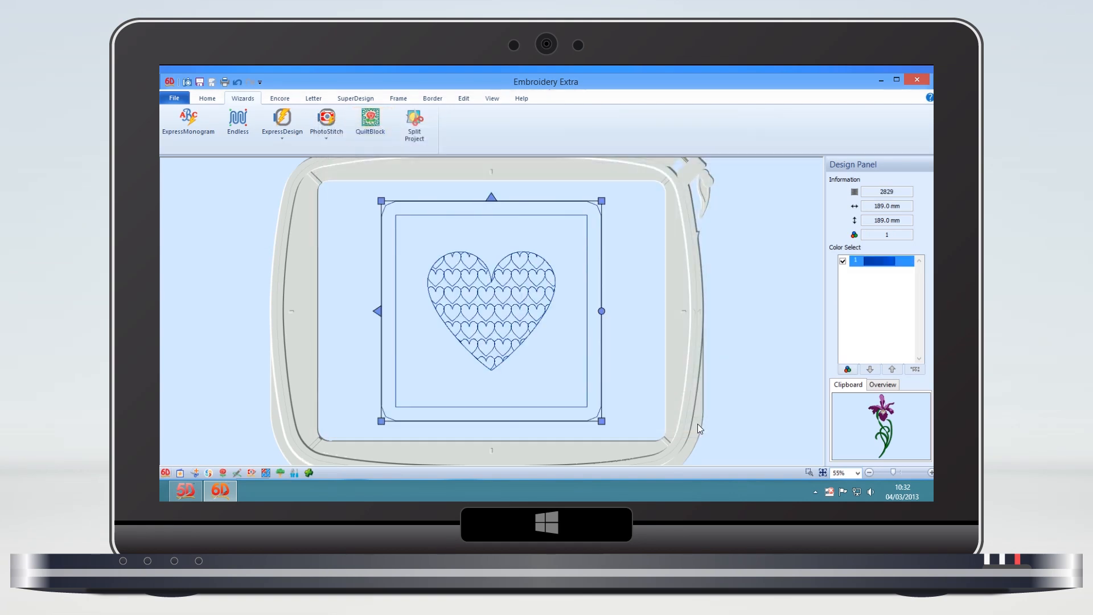
{"action": "left_click", "coordinate": [698, 423]}
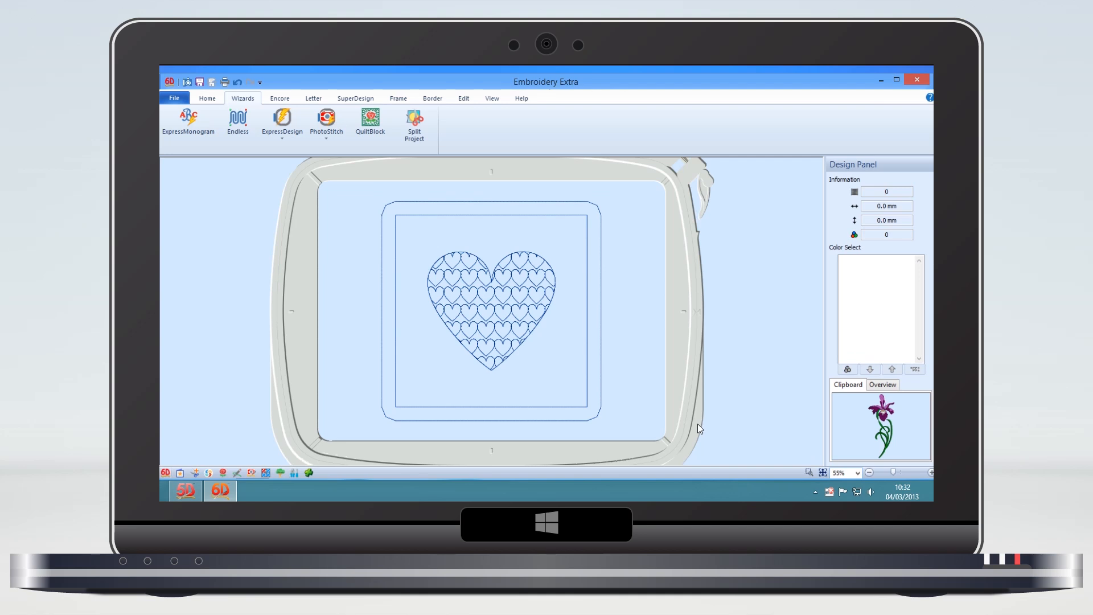